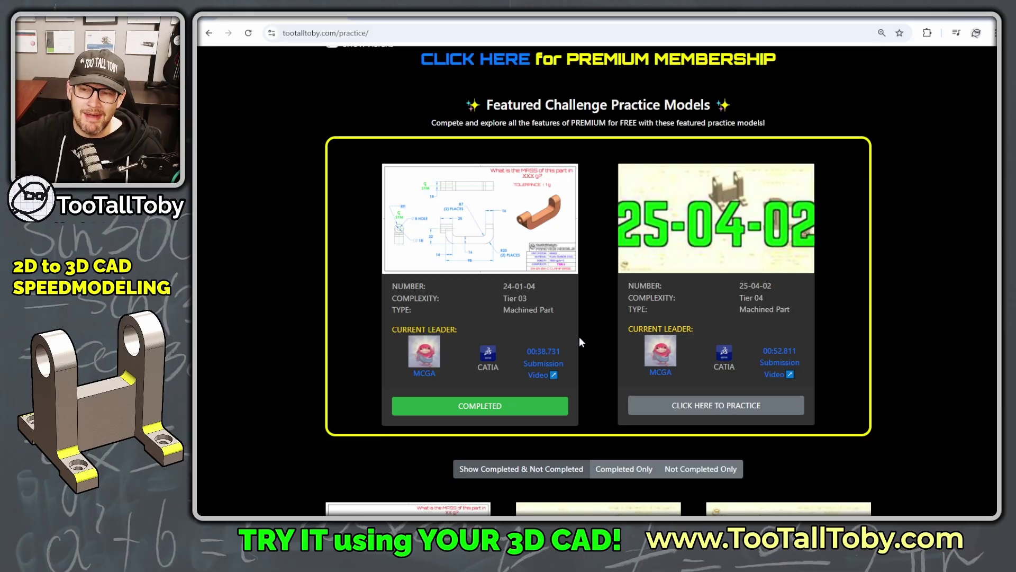
Examine the speedmodeling leaderboard of practice model 24-01-04, C CLAMP BASE, and return to the featured practice models.
{"action": "left_click", "coordinate": [480, 406]}
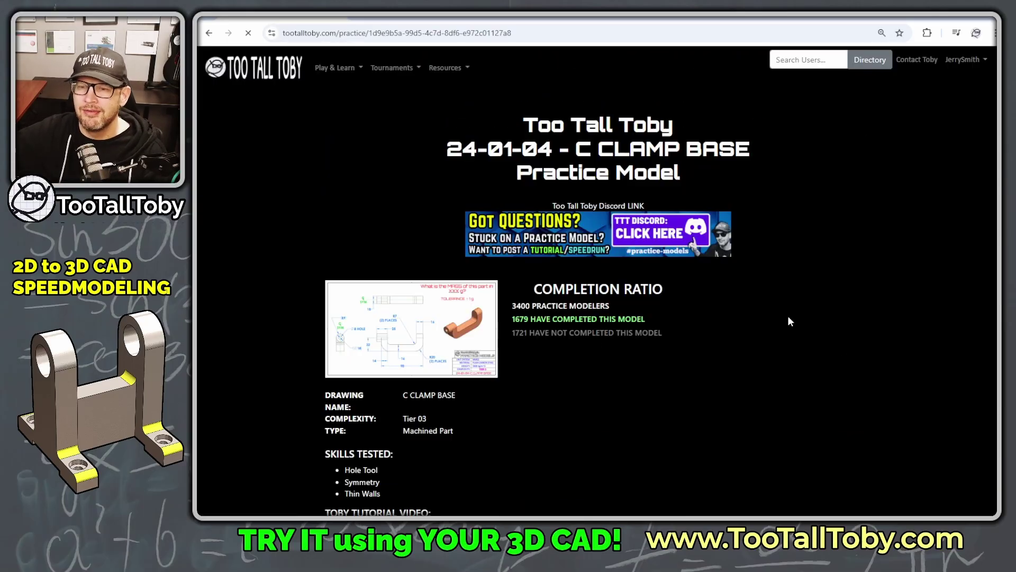
{"action": "scroll", "coordinate": [722, 265], "scroll_direction": "down", "scroll_amount": 10}
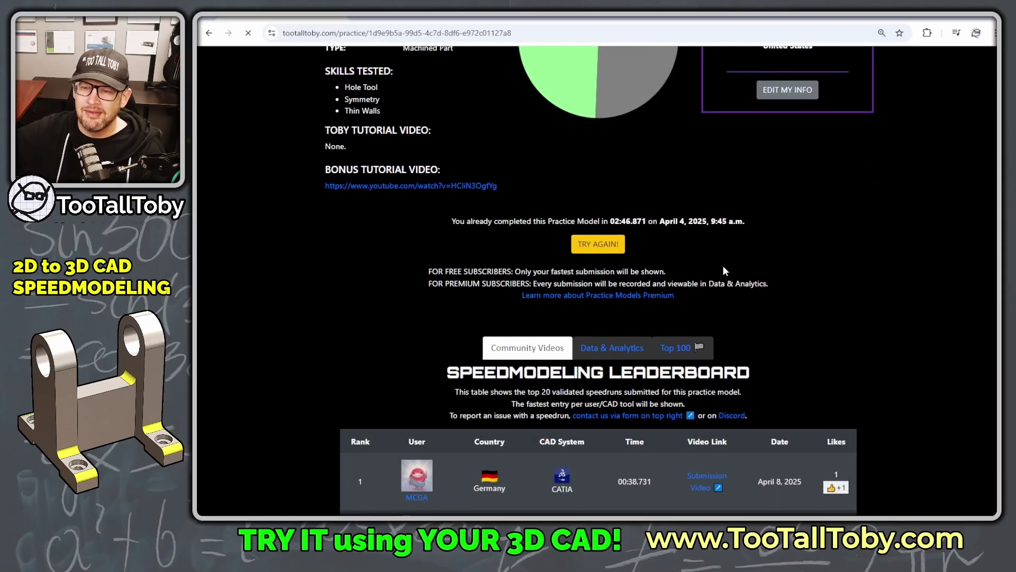
{"action": "scroll", "coordinate": [723, 265], "scroll_direction": "down", "scroll_amount": 3}
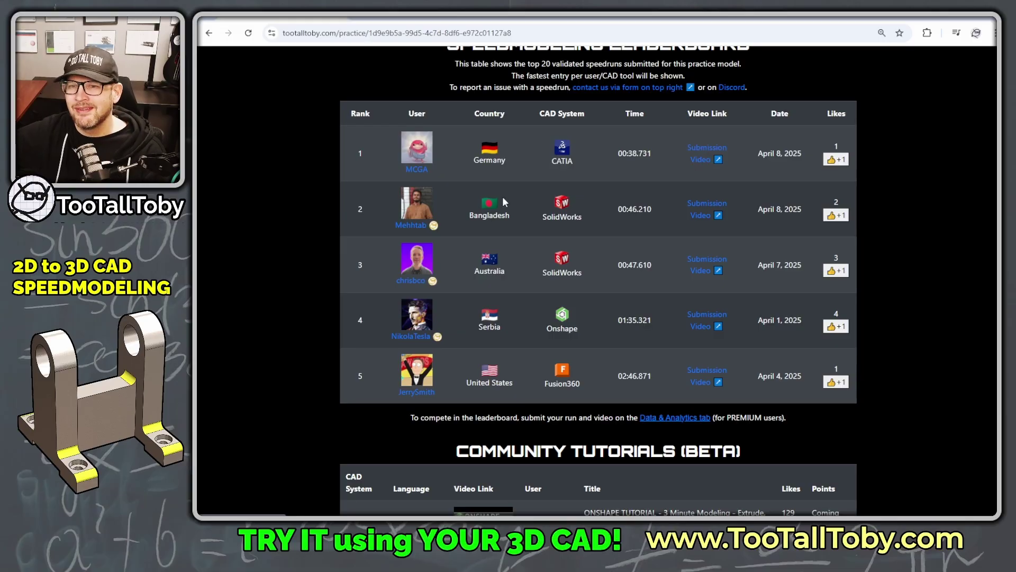
{"action": "left_click", "coordinate": [209, 33]}
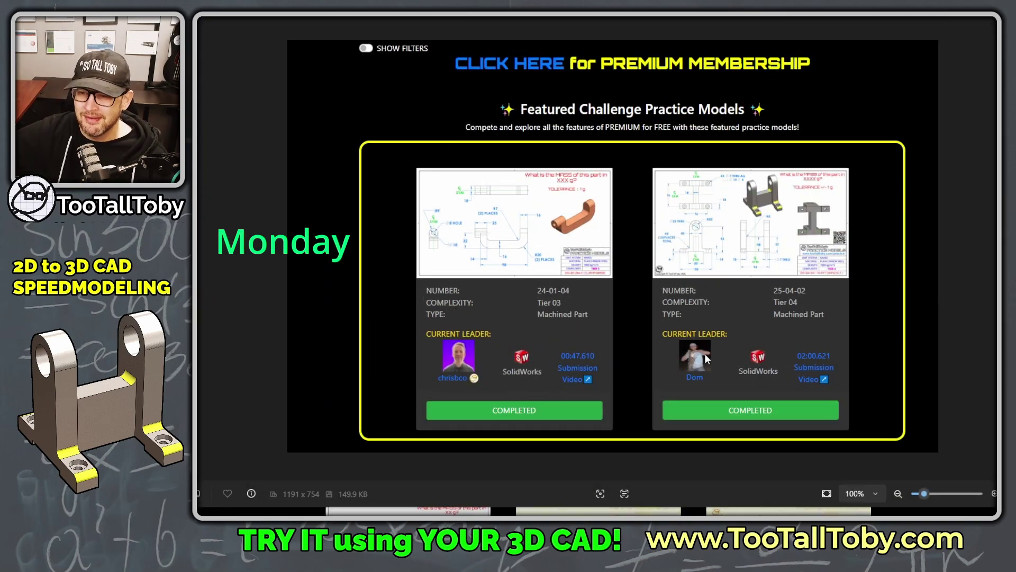
Switch to the image viewer, compare the saved captures of the featured-model leaders over several days, and return to the browser.
{"action": "key", "text": "Right"}
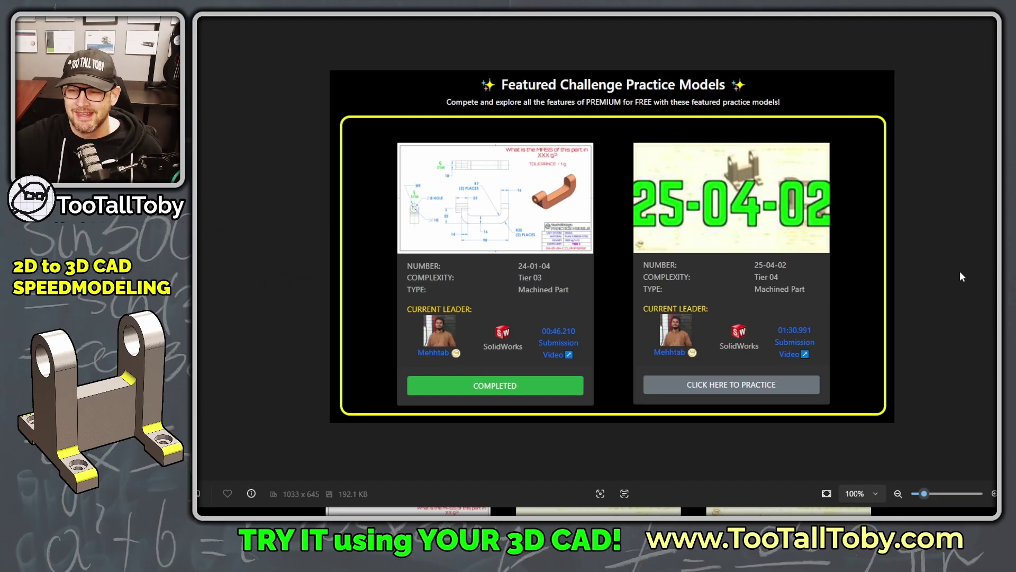
{"action": "key", "text": "Right"}
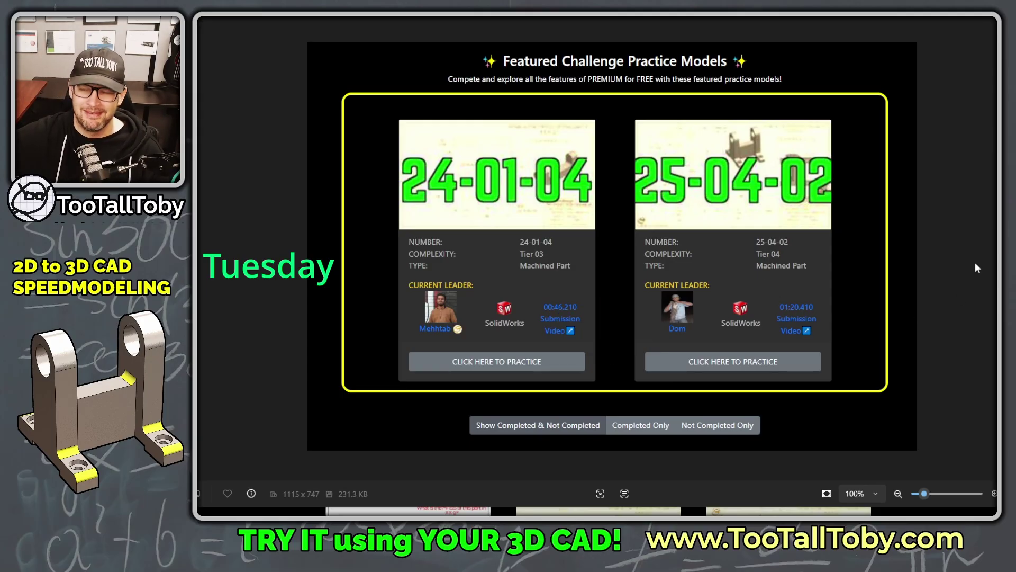
{"action": "key", "text": "Right"}
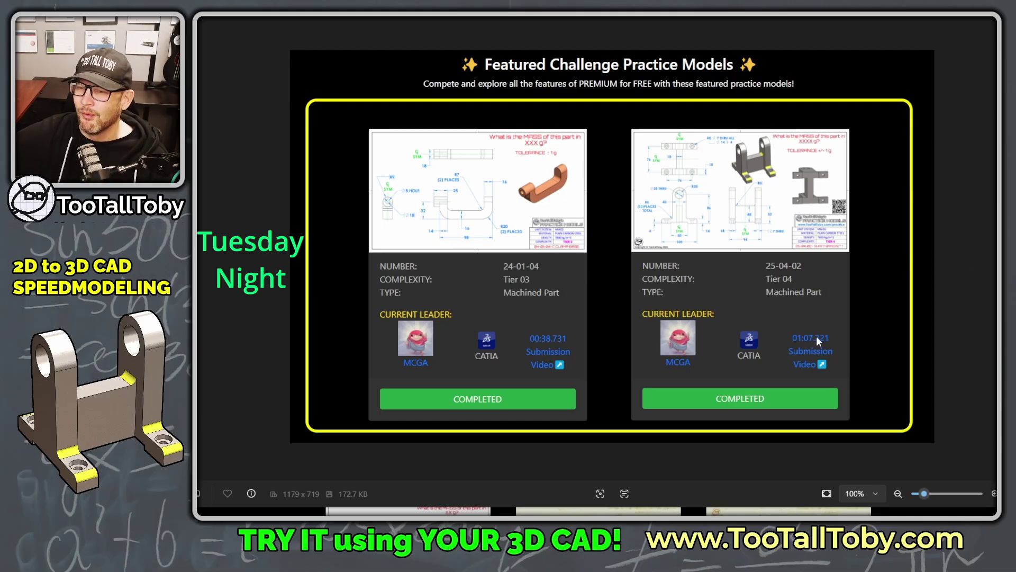
{"action": "key", "text": "Right"}
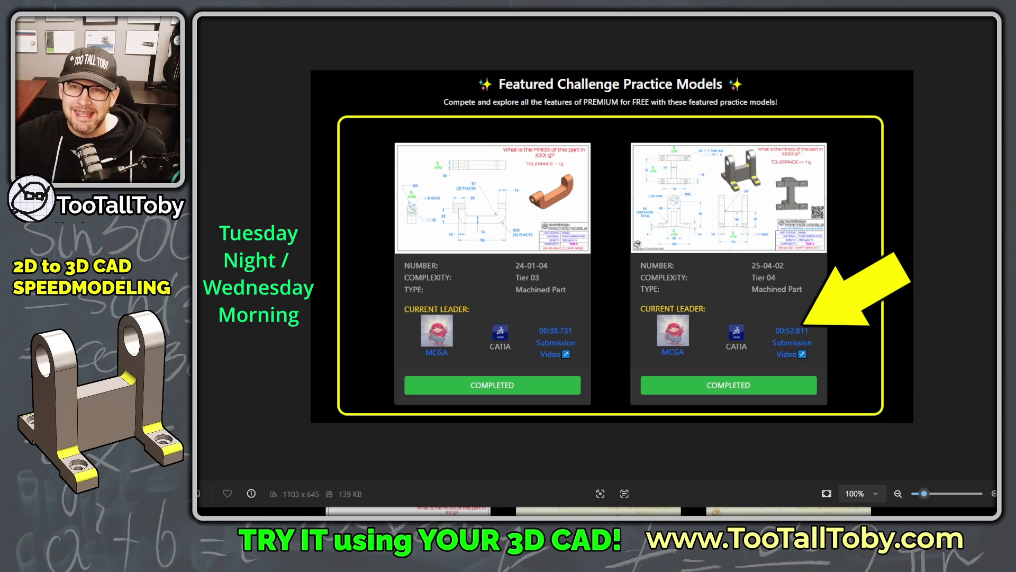
{"action": "key", "text": "alt+Tab"}
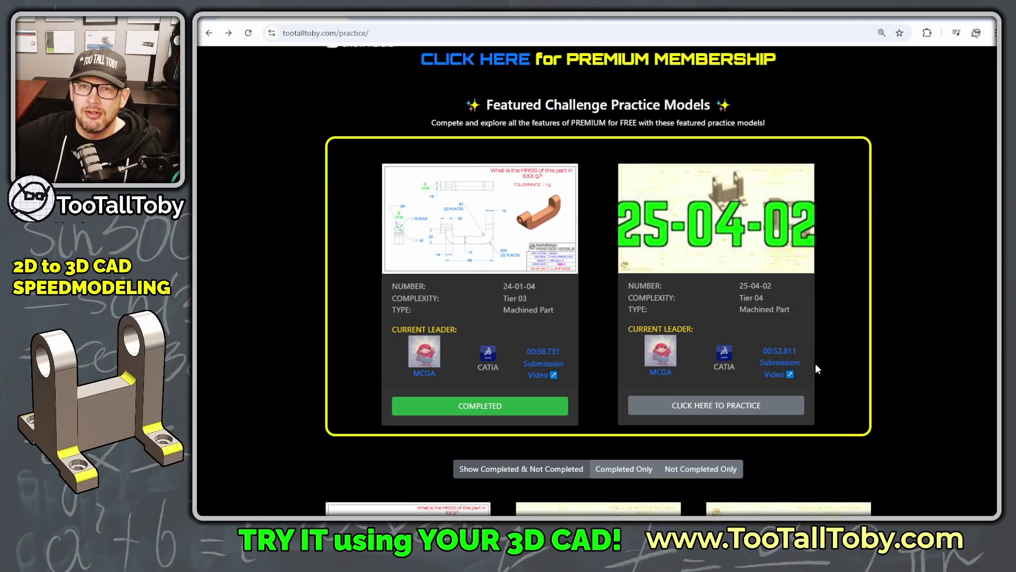
Open the submission timer for practice model 25-04-02, SHAFT BRACKET 1, and reveal its drawing.
{"action": "left_click", "coordinate": [743, 415]}
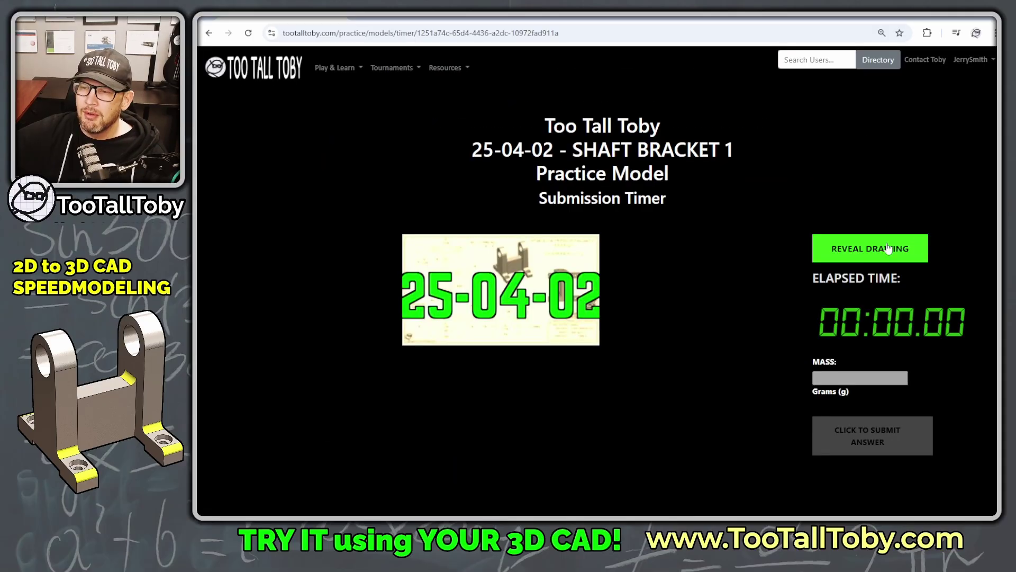
{"action": "left_click", "coordinate": [903, 252]}
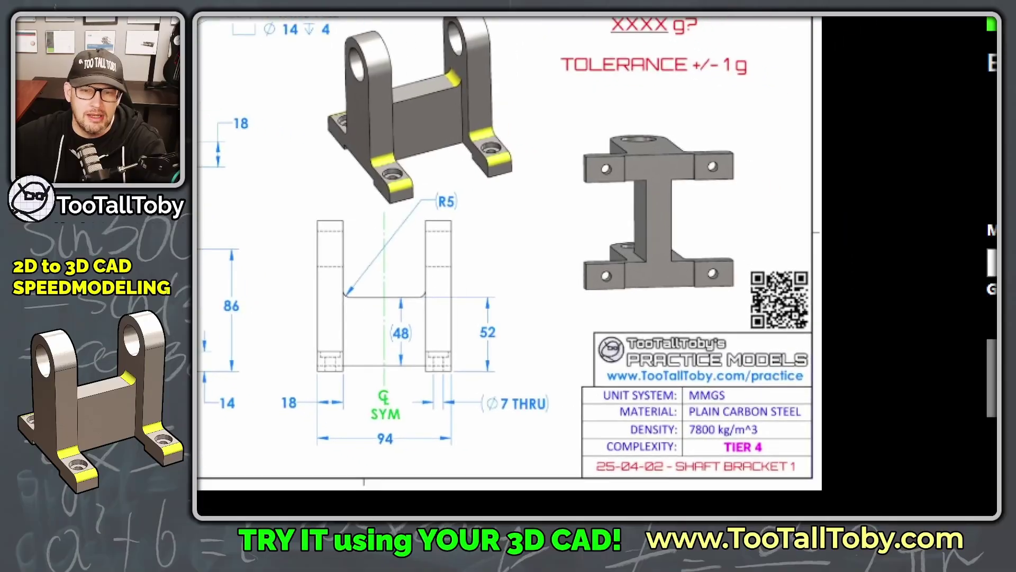
Mark the drawing's unit system, material and density with red arrows, and link the mass field to the mass question.
{"action": "left_click", "coordinate": [814, 477]}
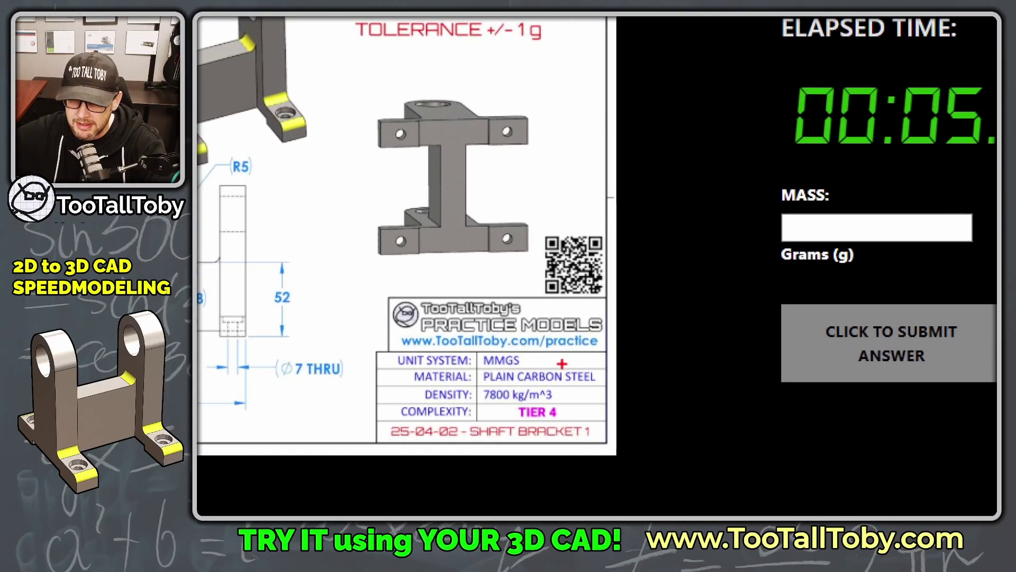
{"action": "left_click_drag", "start_coordinate": [569, 359], "coordinate": [646, 328]}
{"action": "left_click_drag", "start_coordinate": [610, 375], "coordinate": [691, 360]}
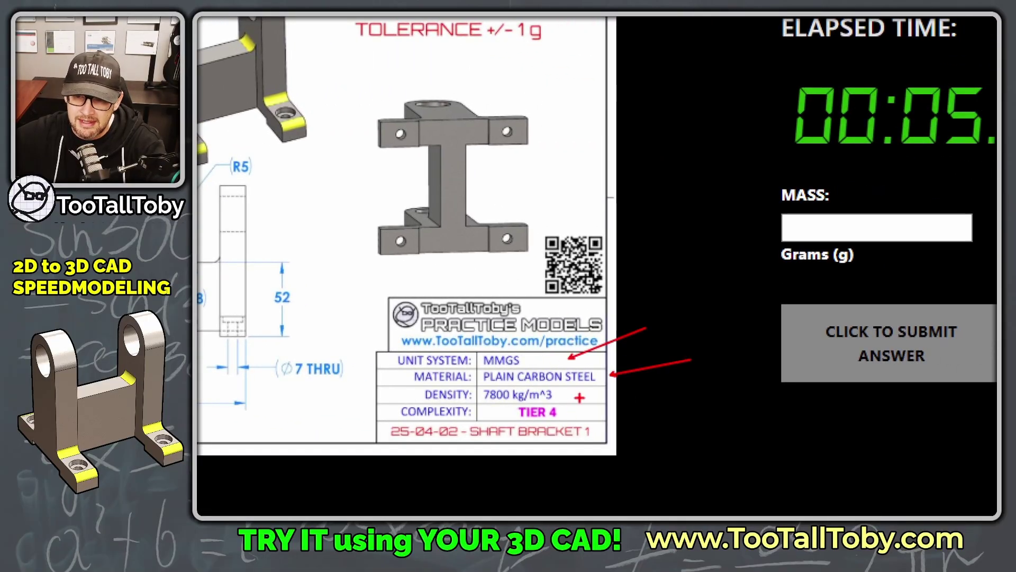
{"action": "left_click_drag", "start_coordinate": [580, 397], "coordinate": [636, 396]}
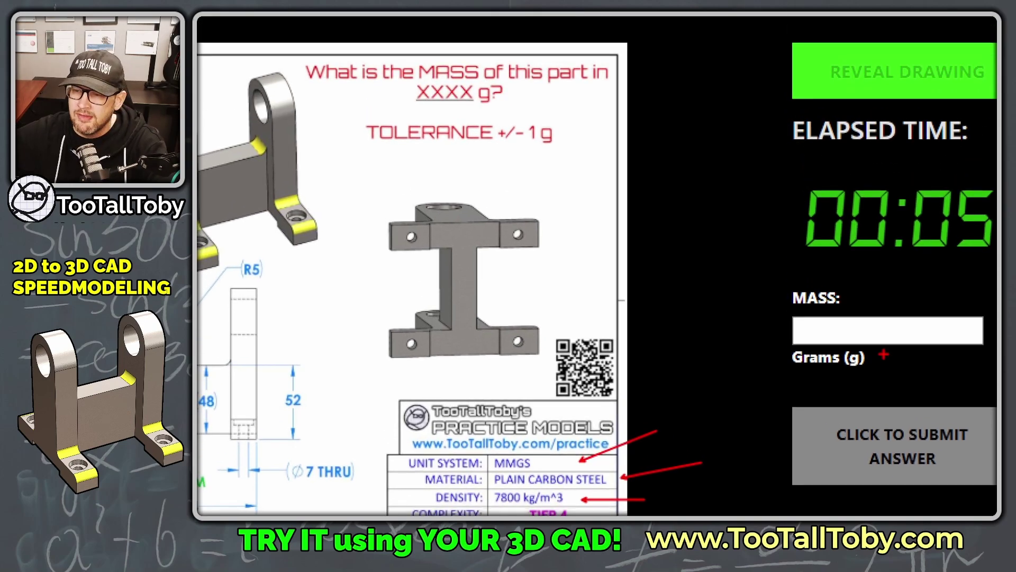
{"action": "left_click_drag", "start_coordinate": [807, 323], "coordinate": [515, 99]}
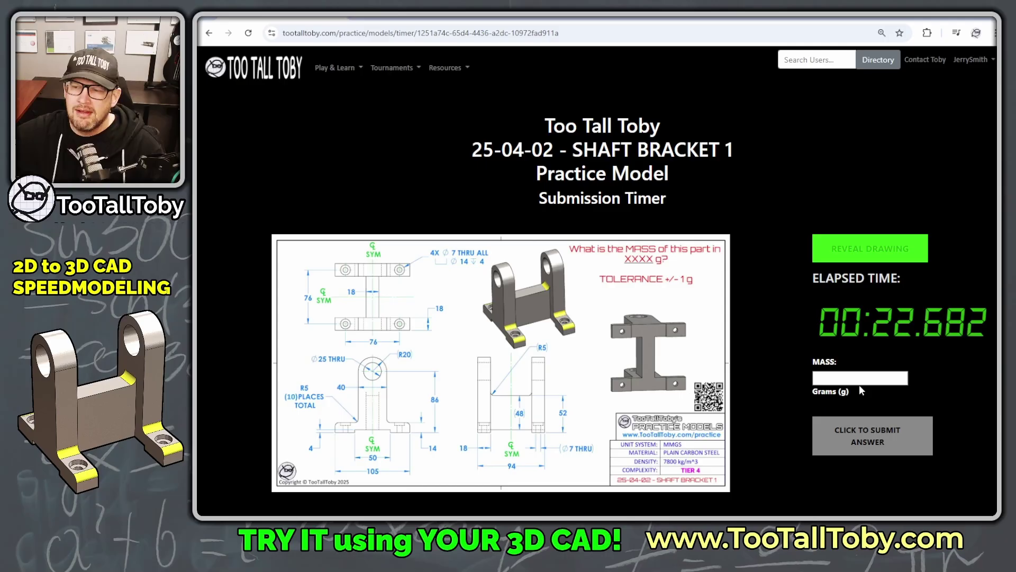
Submit a trial mass answer of 125 grams for SHAFT BRACKET 1.
{"action": "left_click", "coordinate": [845, 378]}
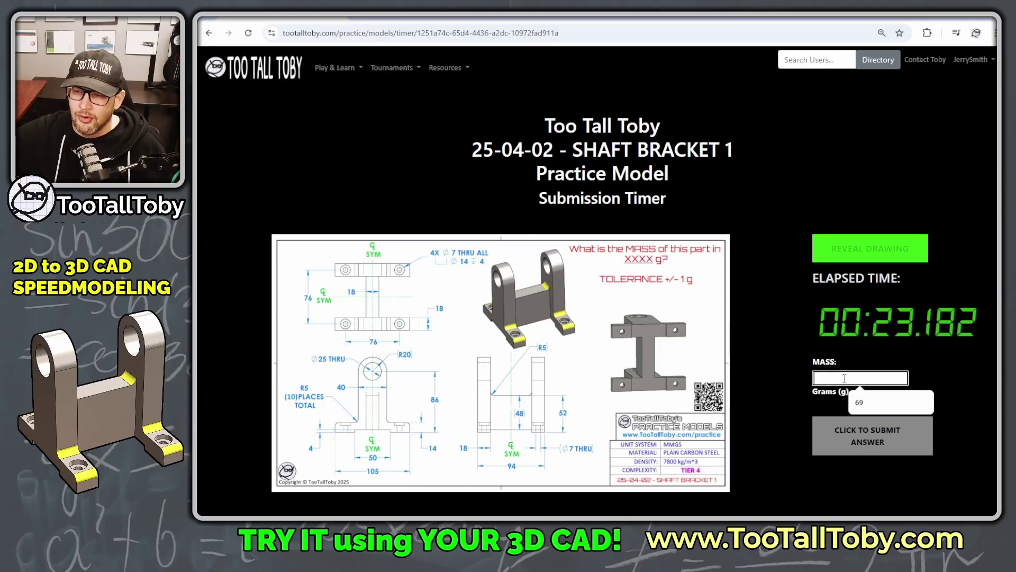
{"action": "type", "text": "125"}
{"action": "left_click", "coordinate": [839, 434]}
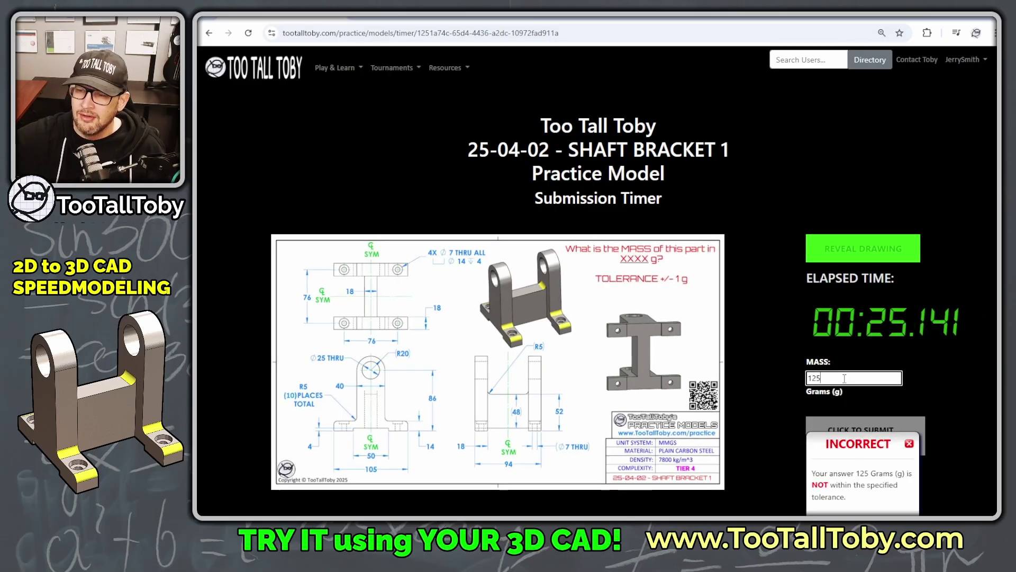
{"action": "scroll", "coordinate": [839, 434], "scroll_direction": "down", "scroll_amount": 1}
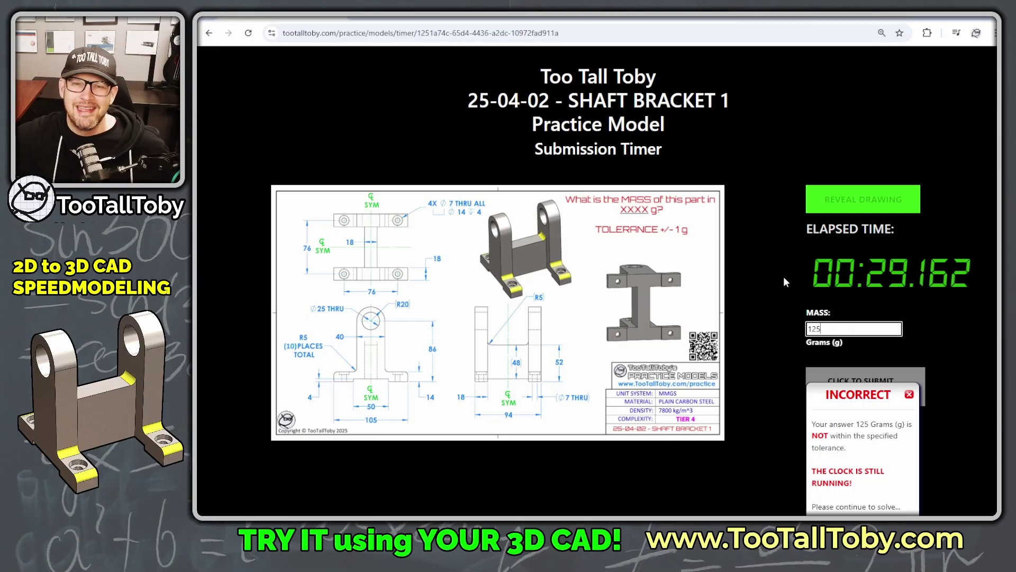
Return to the SHAFT BRACKET 1 practice page and examine its completion ratio and model details.
{"action": "left_click", "coordinate": [209, 33]}
{"action": "scroll", "coordinate": [578, 229], "scroll_direction": "up", "scroll_amount": 4}
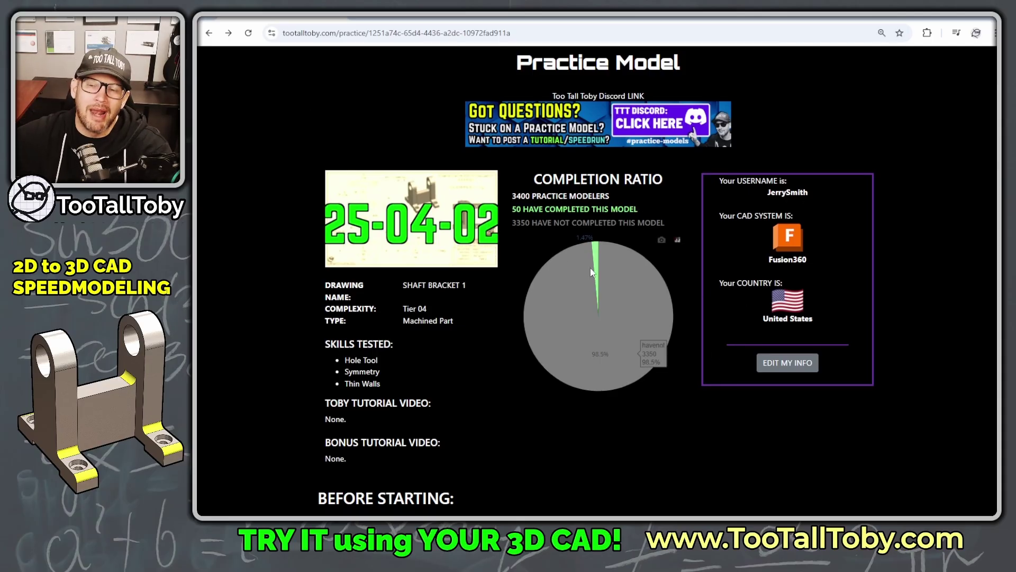
{"action": "scroll", "coordinate": [627, 257], "scroll_direction": "down", "scroll_amount": 10}
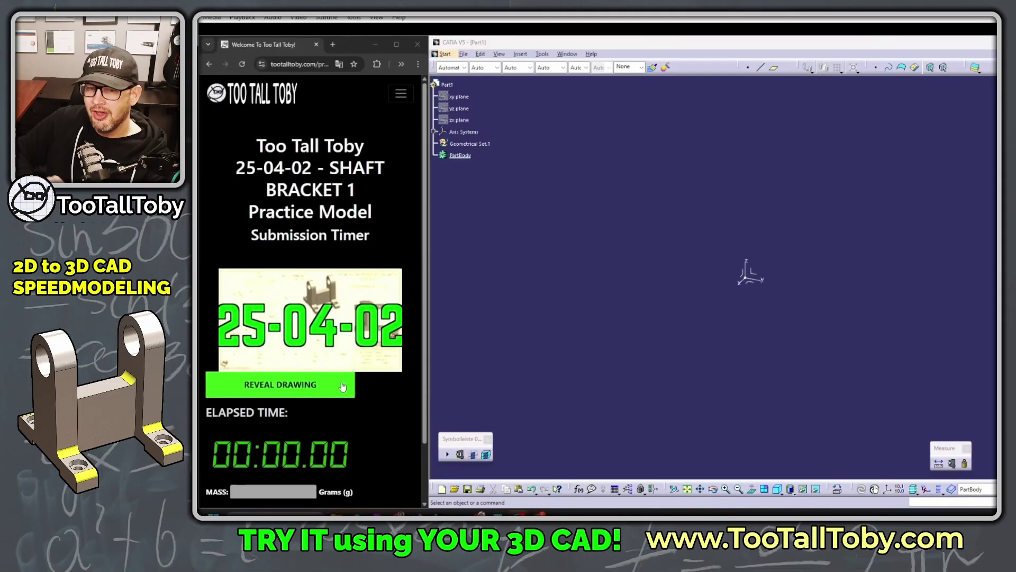
Reveal the drawing and, in CATIA, sketch an 18 by 105 mm centred rectangle, its centre 38 mm from the origin along the horizontal axis.
{"action": "left_click", "coordinate": [342, 387]}
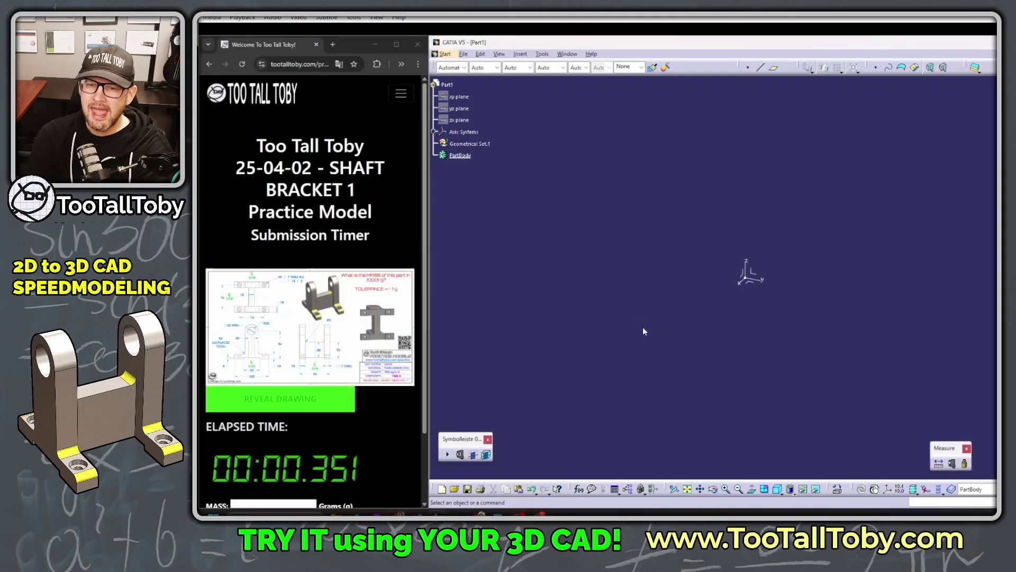
{"action": "key", "text": "s"}
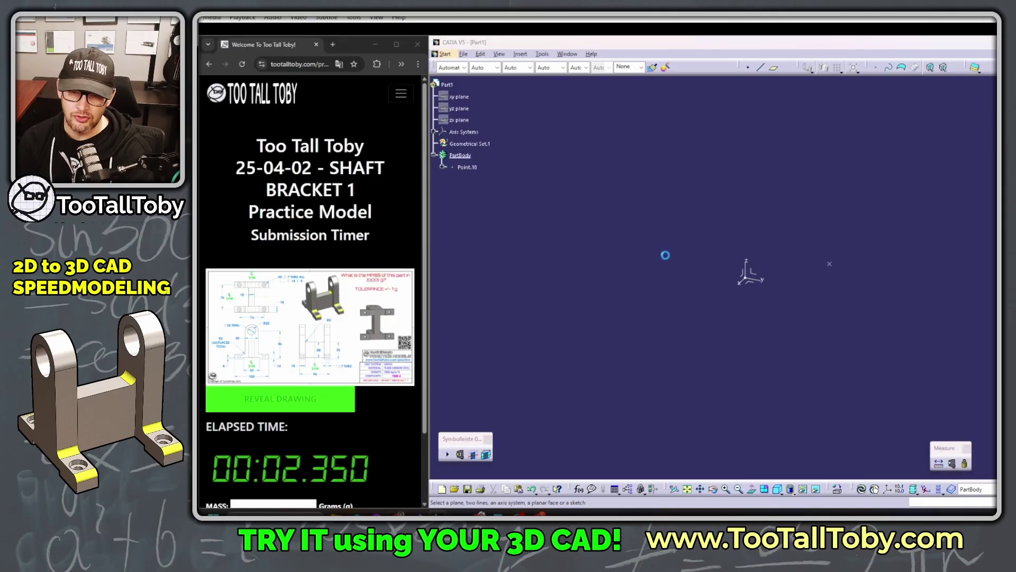
{"action": "left_click", "coordinate": [751, 284]}
{"action": "key", "text": "Return"}
{"action": "key", "text": "r"}
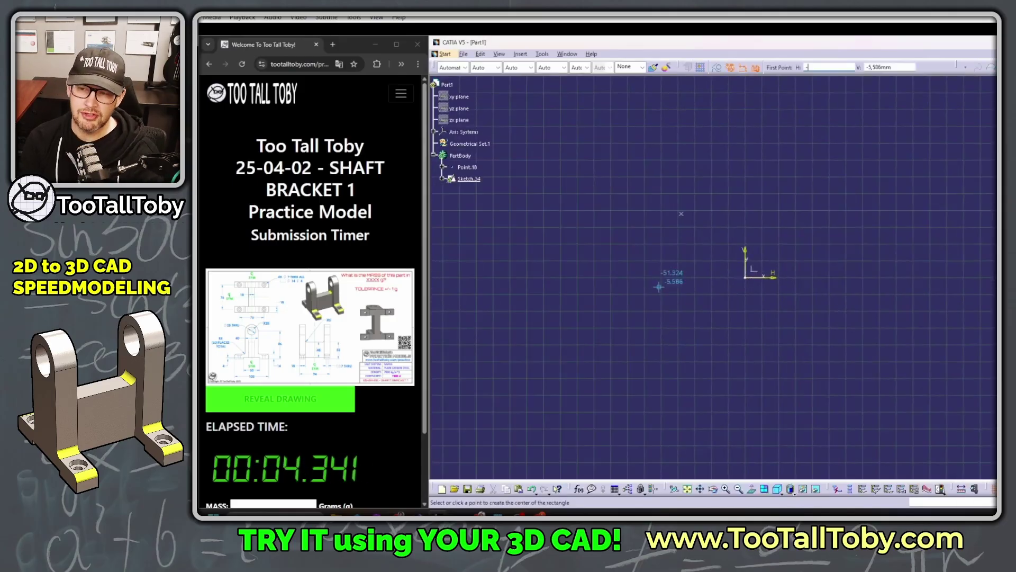
{"action": "left_click", "coordinate": [681, 276]}
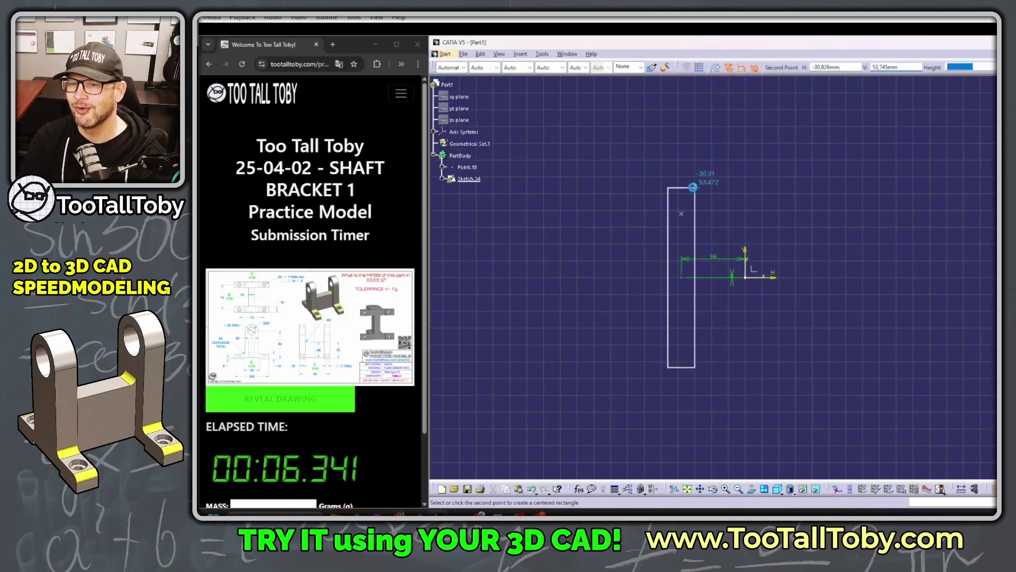
{"action": "left_click", "coordinate": [693, 189]}
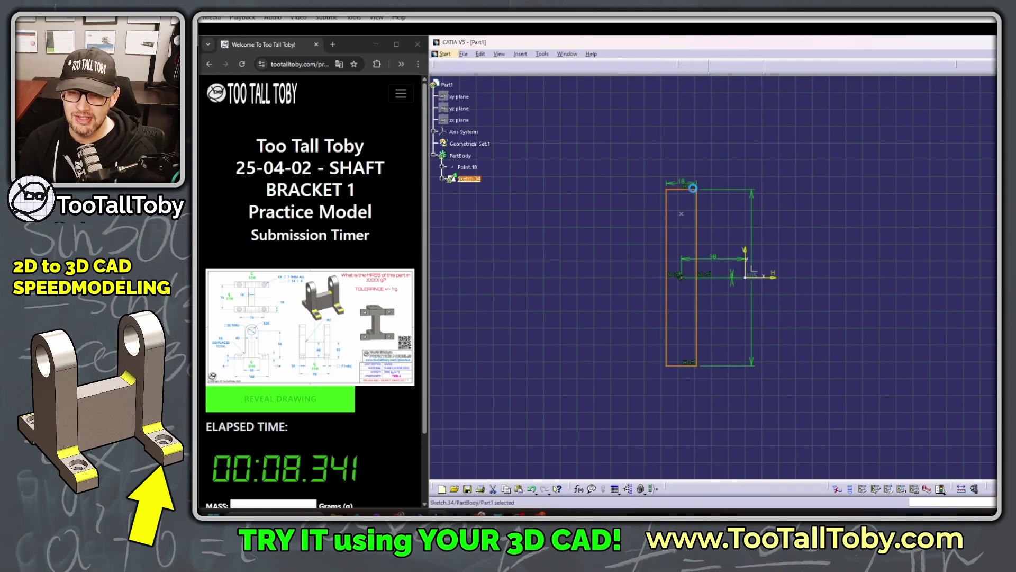
Exit the sketch and pad the rectangle 14 mm to form the base foot.
{"action": "key", "text": "ctrl+q"}
{"action": "type", "text": "p14"}
{"action": "key", "text": "Return"}
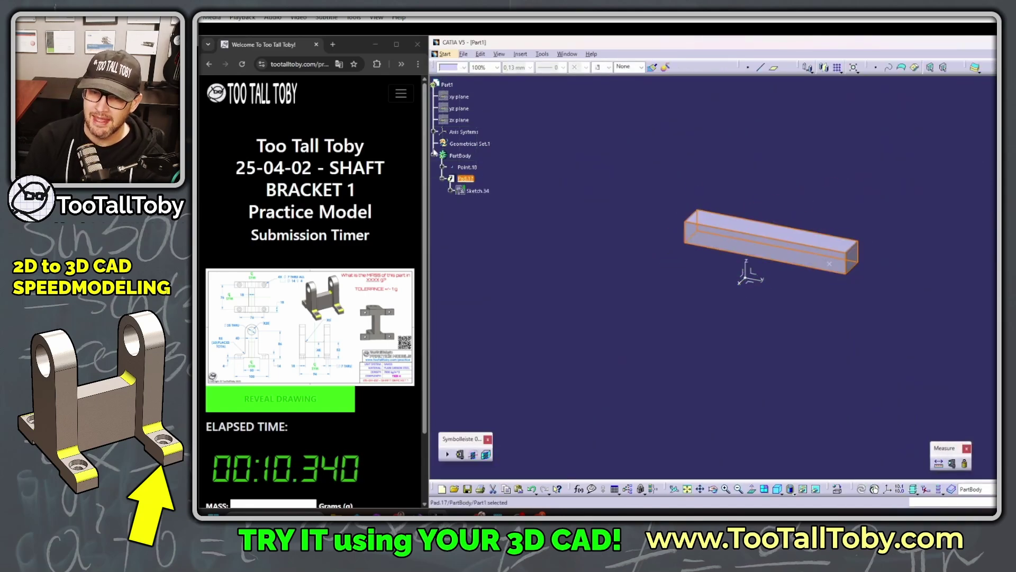
Duplicate the base pad and edit the copy into an upright 40 mm wide and 106 mm tall.
{"action": "key", "text": "ctrl+c"}
{"action": "key", "text": "ctrl+v"}
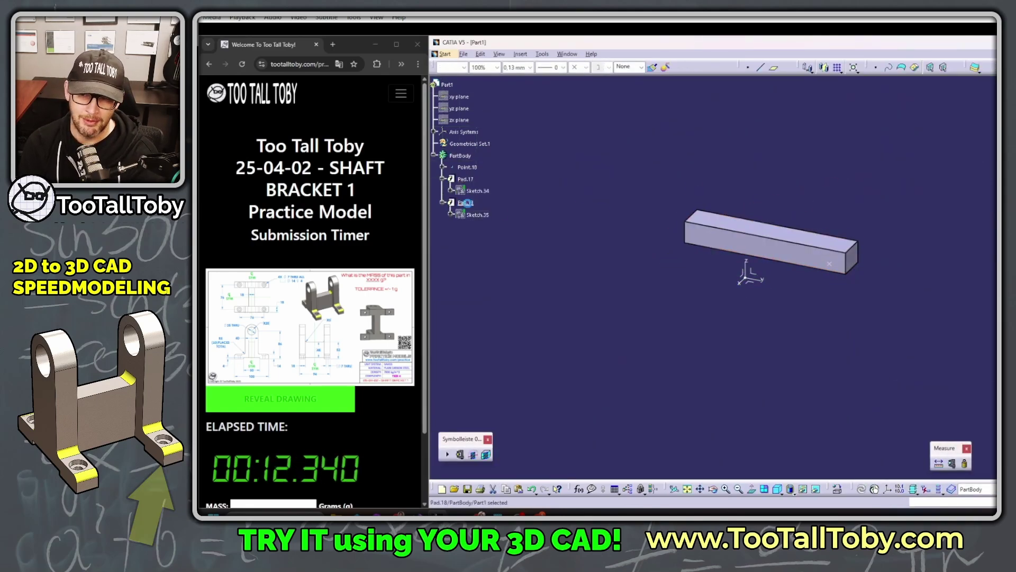
{"action": "double_click", "coordinate": [466, 203]}
{"action": "double_click", "coordinate": [693, 271]}
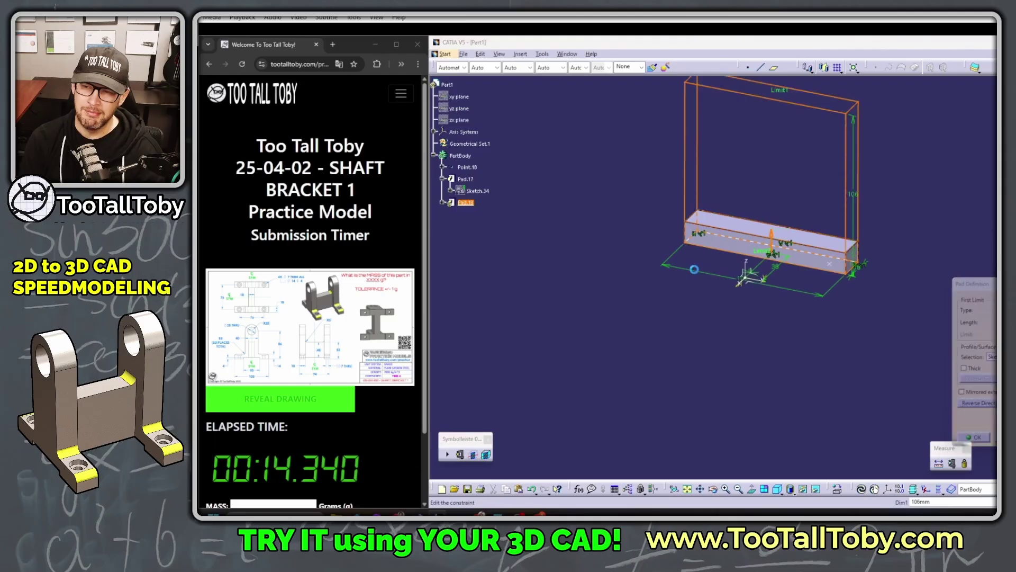
{"action": "type", "text": "40mm"}
{"action": "key", "text": "Return"}
{"action": "key", "text": "Return"}
Apply a 20 mm edge fillet to the upper corner of the upright.
{"action": "key", "text": "f"}
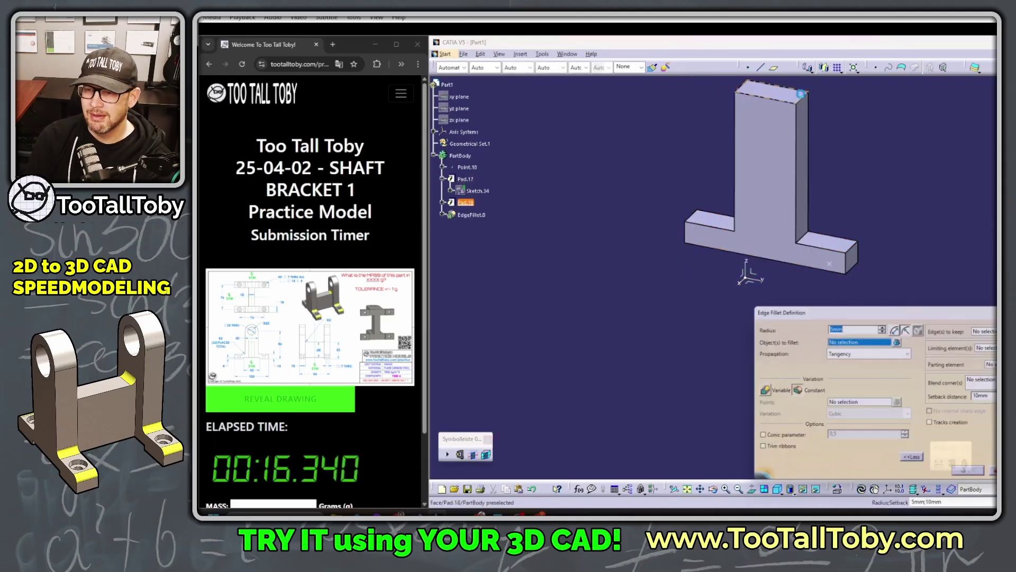
{"action": "left_click", "coordinate": [802, 98]}
{"action": "type", "text": "20"}
{"action": "key", "text": "Return"}
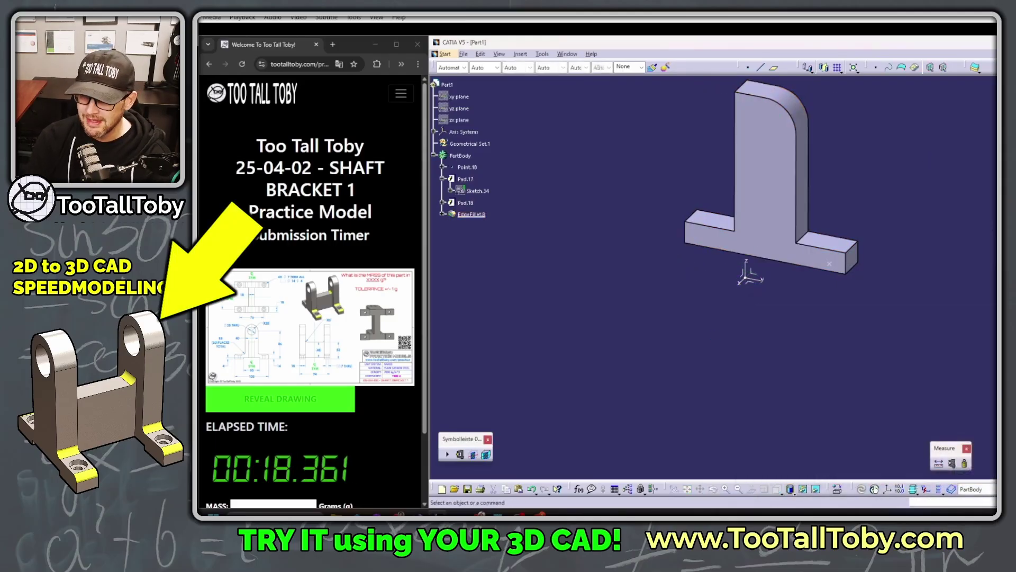
Cut the 25 mm through hole in the upright's face, concentric with the rounded upper corner.
{"action": "key", "text": "s"}
{"action": "left_click", "coordinate": [775, 133]}
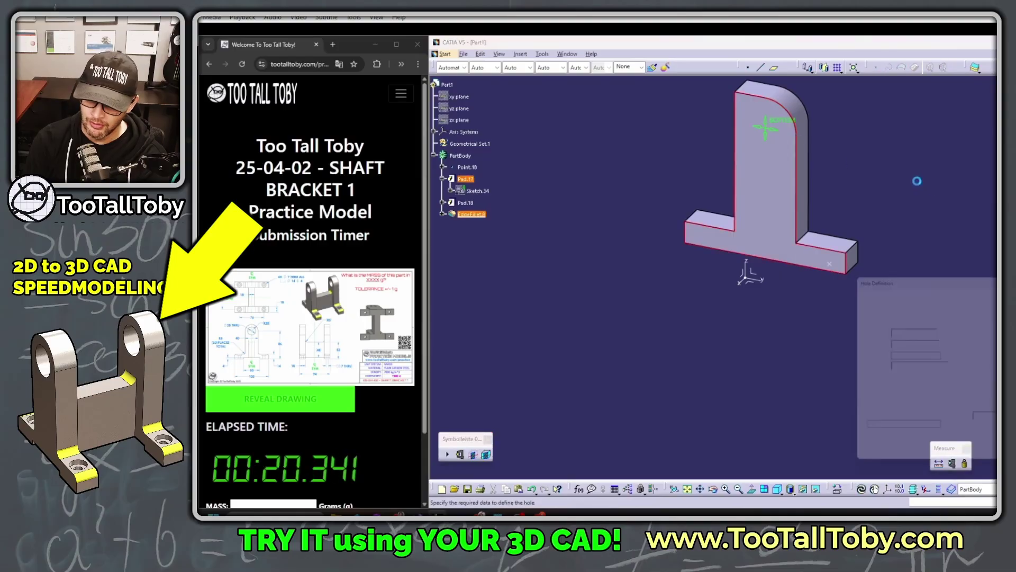
{"action": "key", "text": "Return"}
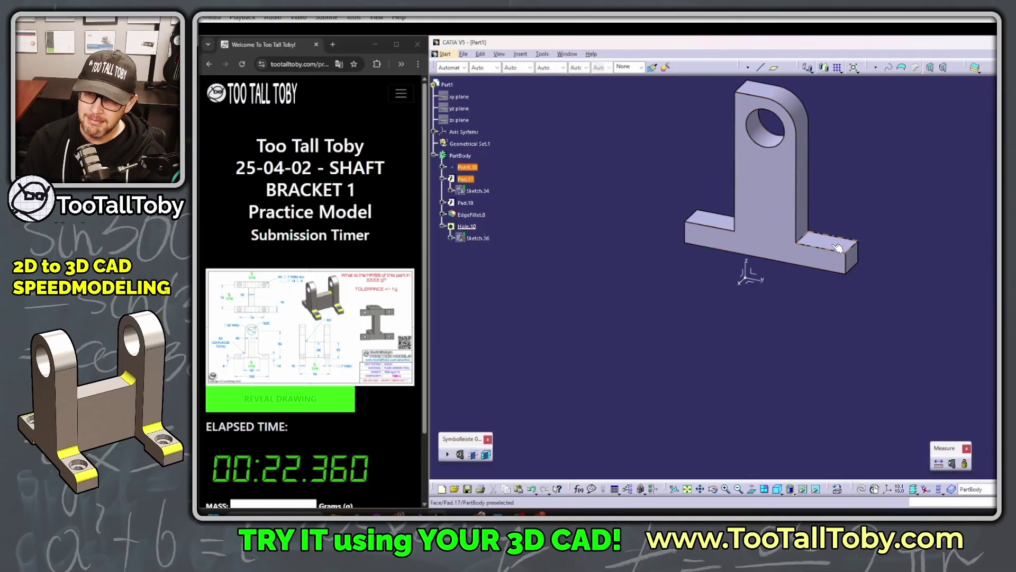
Add a counterbored hole to the upper face of the base foot, beside the upright.
{"action": "left_click", "coordinate": [833, 267]}
{"action": "left_click", "coordinate": [895, 293]}
{"action": "left_click", "coordinate": [908, 306]}
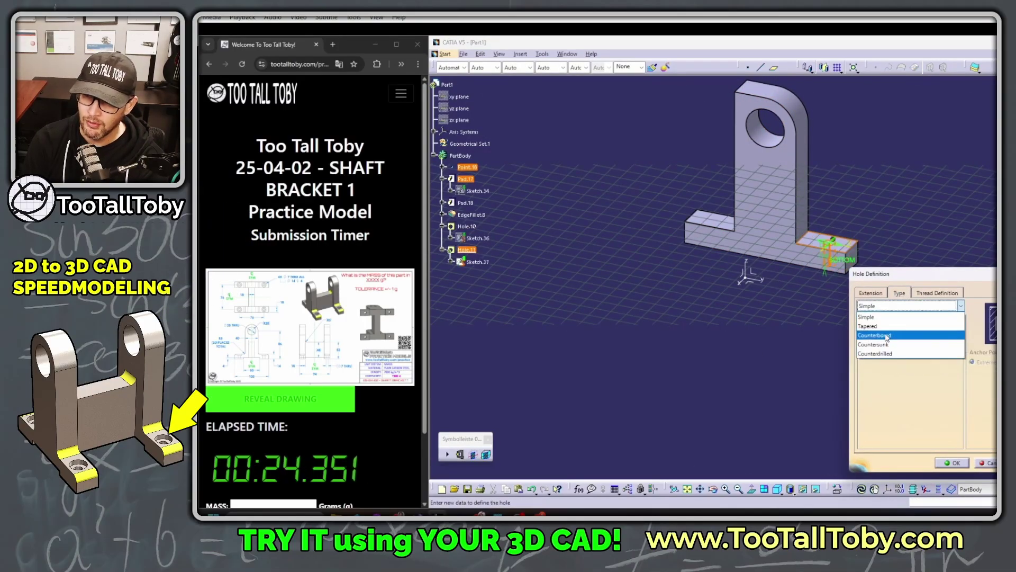
{"action": "left_click", "coordinate": [879, 336]}
{"action": "left_click", "coordinate": [952, 462]}
Sketch a centred rectangle about 57 mm long on the horizontal plane, overlapping the upright, and set its width to 18 mm.
{"action": "left_click", "coordinate": [746, 289]}
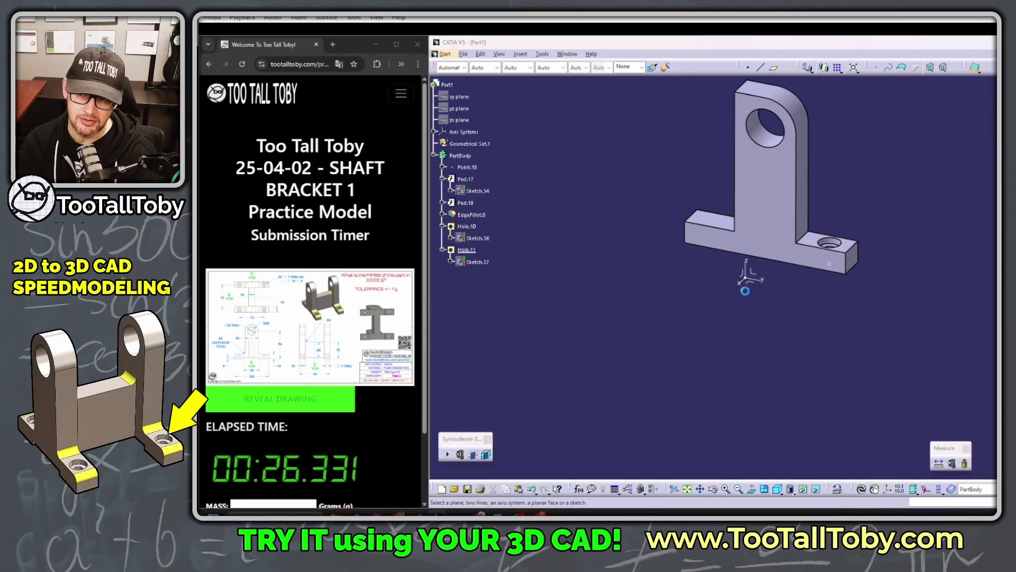
{"action": "key", "text": "s"}
{"action": "key", "text": "Return"}
{"action": "key", "text": "r"}
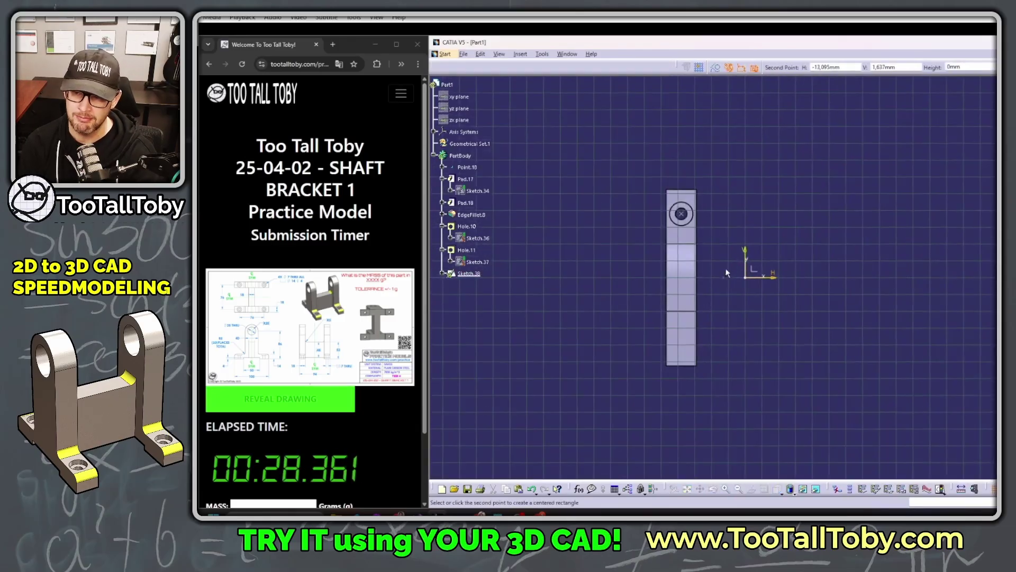
{"action": "left_click", "coordinate": [724, 277]}
{"action": "left_click", "coordinate": [772, 300]}
{"action": "type", "text": "18"}
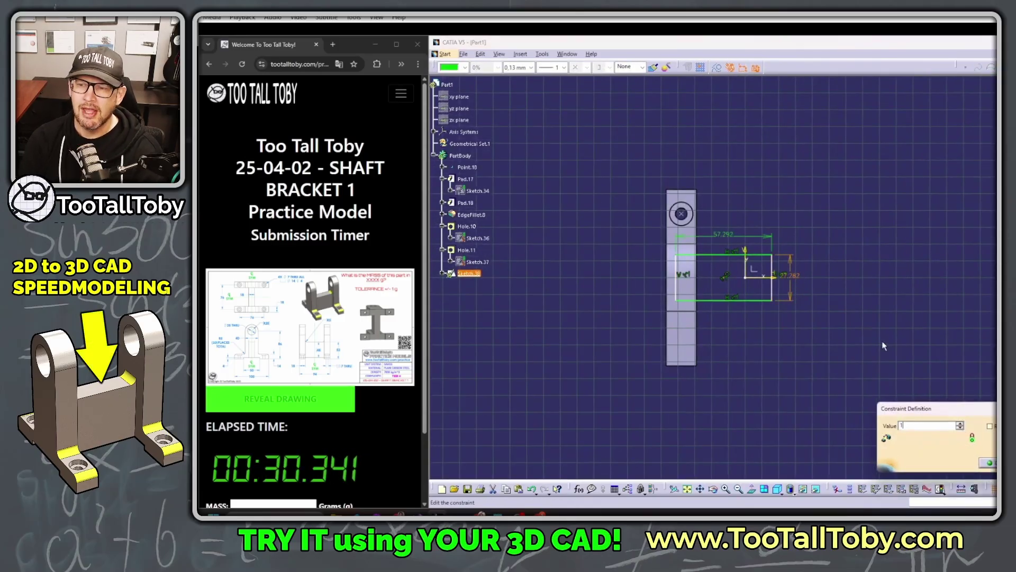
{"action": "key", "text": "Return"}
Leave the sketch and extrude the rectangle upward into the web that joins the upright.
{"action": "key", "text": "q"}
{"action": "key", "text": "p"}
{"action": "key", "text": "Return"}
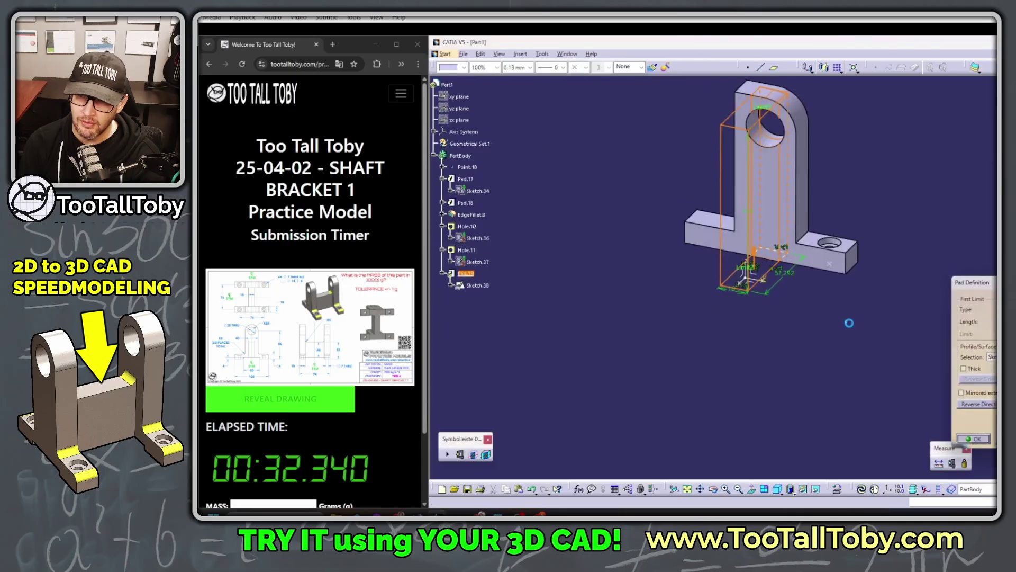
Sketch a centred rectangle about 180 mm long on the horizontal plane, spanning past the bracket, and set its width to 50 mm.
{"action": "key", "text": "s"}
{"action": "key", "text": "Return"}
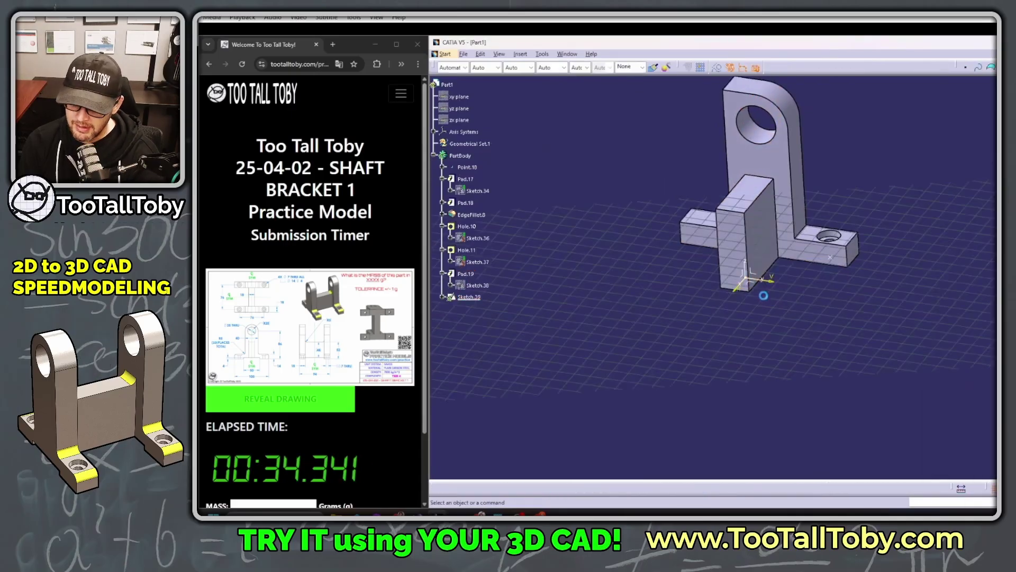
{"action": "key", "text": "r"}
{"action": "left_click", "coordinate": [716, 274]}
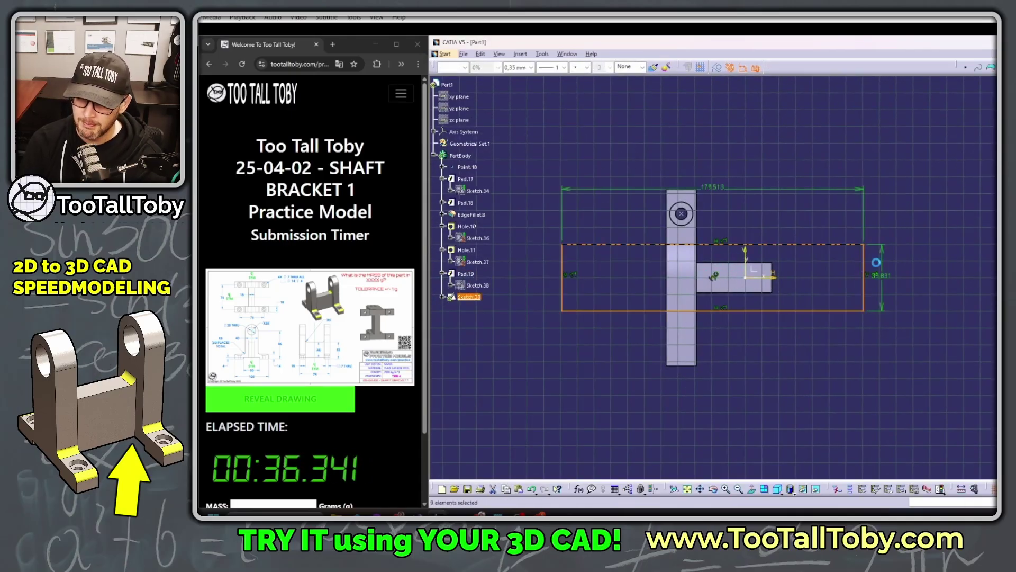
{"action": "left_click", "coordinate": [864, 235]}
{"action": "key", "text": "e"}
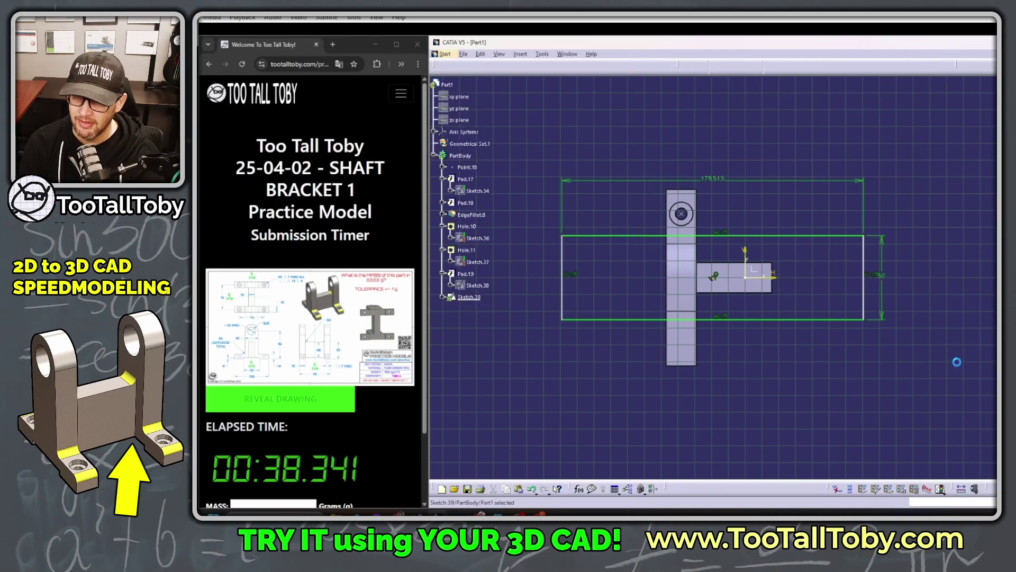
Cut the relief in the bracket's underside from the 50 mm wide rectangle as a 4 mm pocket with mirrored extent.
{"action": "key", "text": "p"}
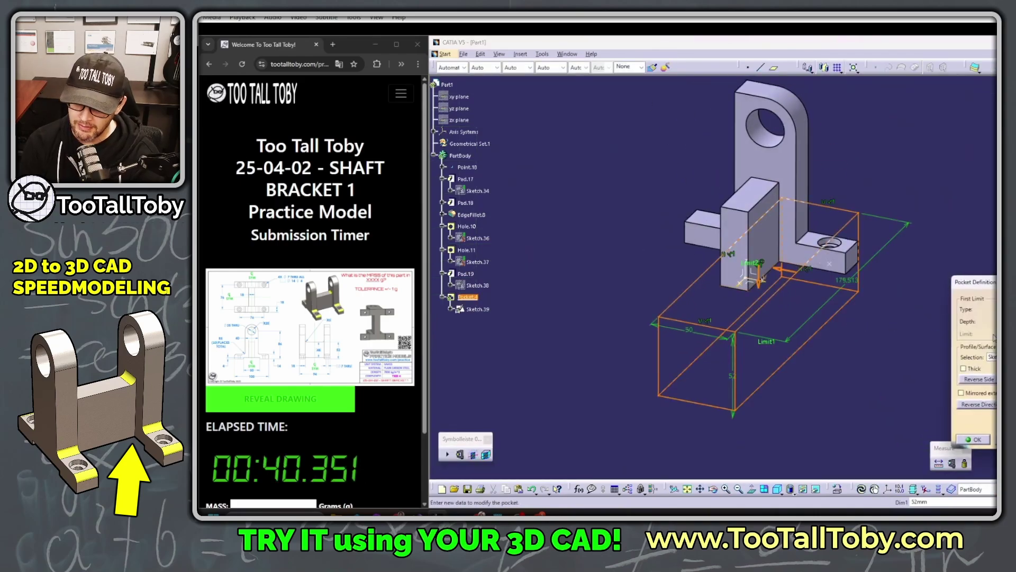
{"action": "type", "text": "4"}
{"action": "left_click", "coordinate": [962, 393]}
{"action": "left_click", "coordinate": [971, 439]}
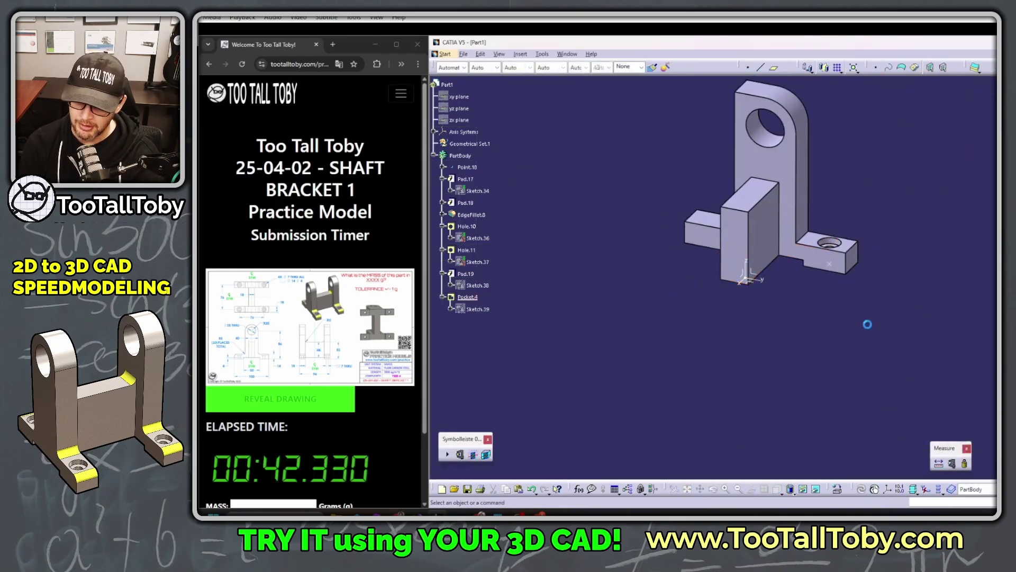
Apply a 5 mm edge fillet where the web and foot meet the upright and along the foot's outer upper edge.
{"action": "key", "text": "f"}
{"action": "left_click", "coordinate": [769, 183]}
{"action": "left_click", "coordinate": [802, 239]}
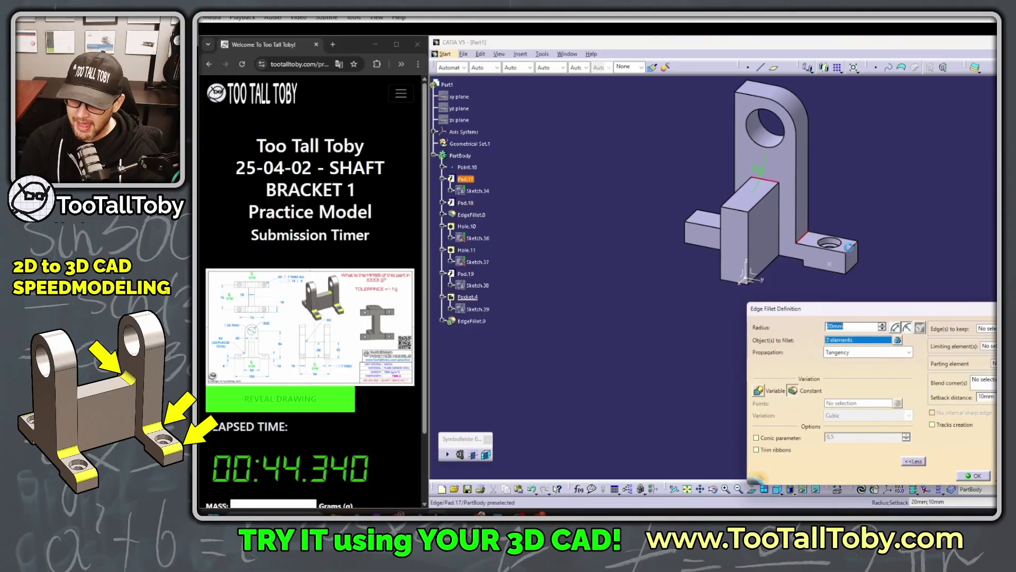
{"action": "type", "text": "5"}
{"action": "key", "text": "Return"}
Split the solid along the absolute axis system's ZX plane, keeping the half with the counterbored hole.
{"action": "key", "text": "s"}
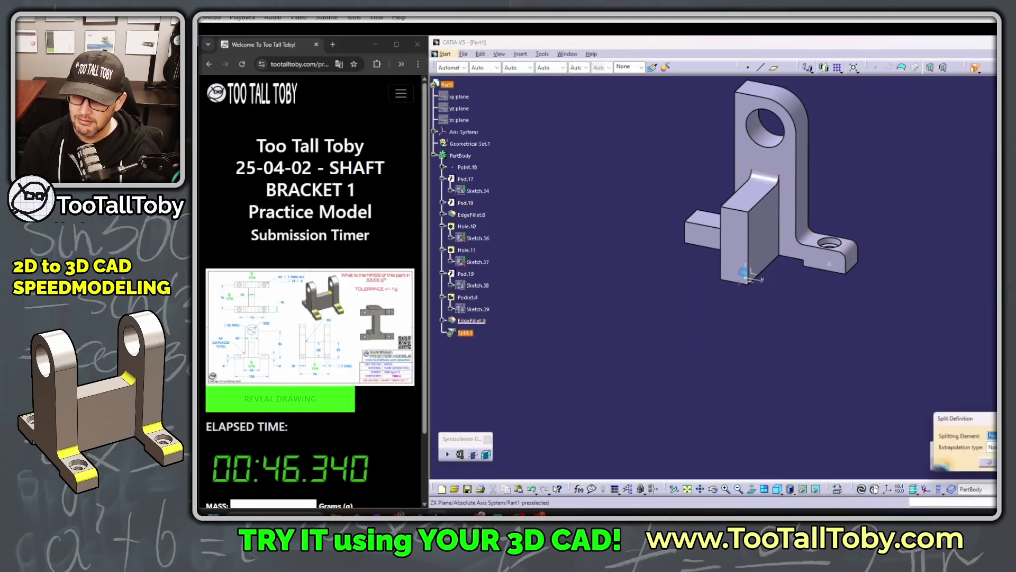
{"action": "left_click", "coordinate": [751, 277]}
{"action": "key", "text": "Return"}
Mirror the half solid about the ZX plane and mirror the result about the YZ plane to complete the two-upright bracket.
{"action": "key", "text": "m"}
{"action": "left_click", "coordinate": [747, 277]}
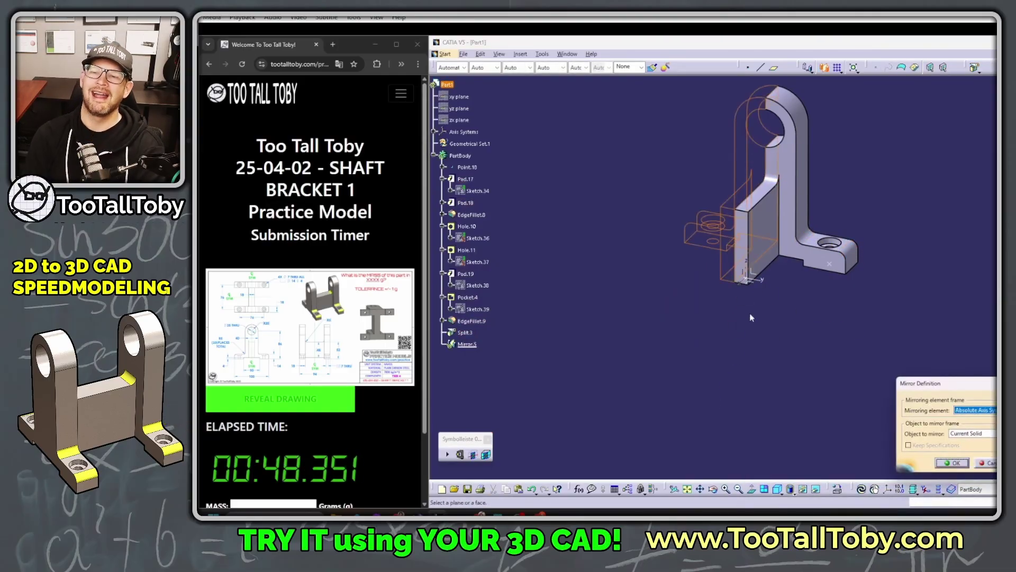
{"action": "key", "text": "Return"}
{"action": "key", "text": "m"}
{"action": "left_click", "coordinate": [752, 278]}
{"action": "key", "text": "Return"}
Run the weight estimate on the bracket and submit 1565 grams as the mass on the practice model page.
{"action": "left_click", "coordinate": [447, 455]}
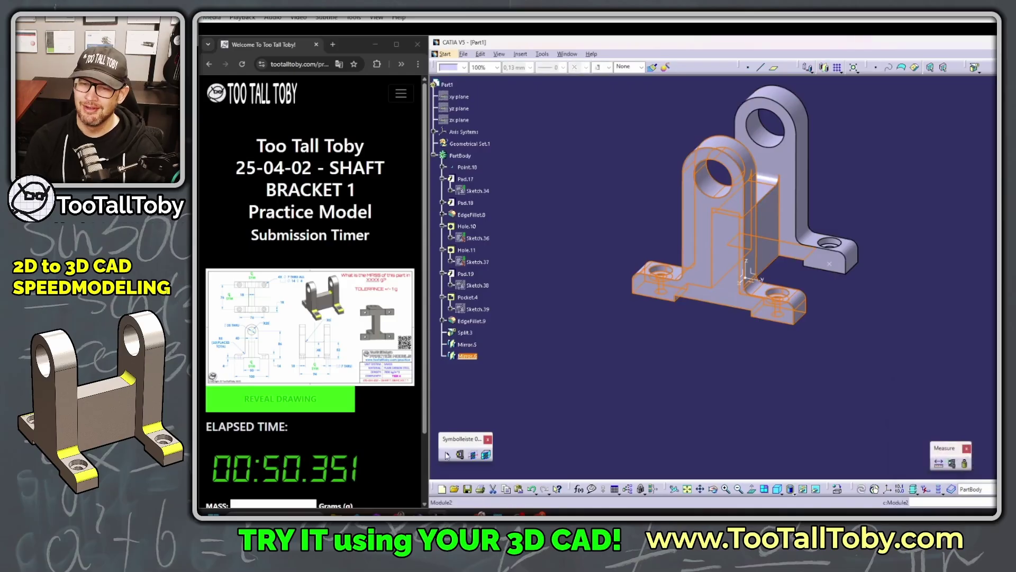
{"action": "scroll", "coordinate": [279, 409], "scroll_direction": "down", "scroll_amount": 2}
{"action": "left_click", "coordinate": [275, 442]}
{"action": "type", "text": "1565"}
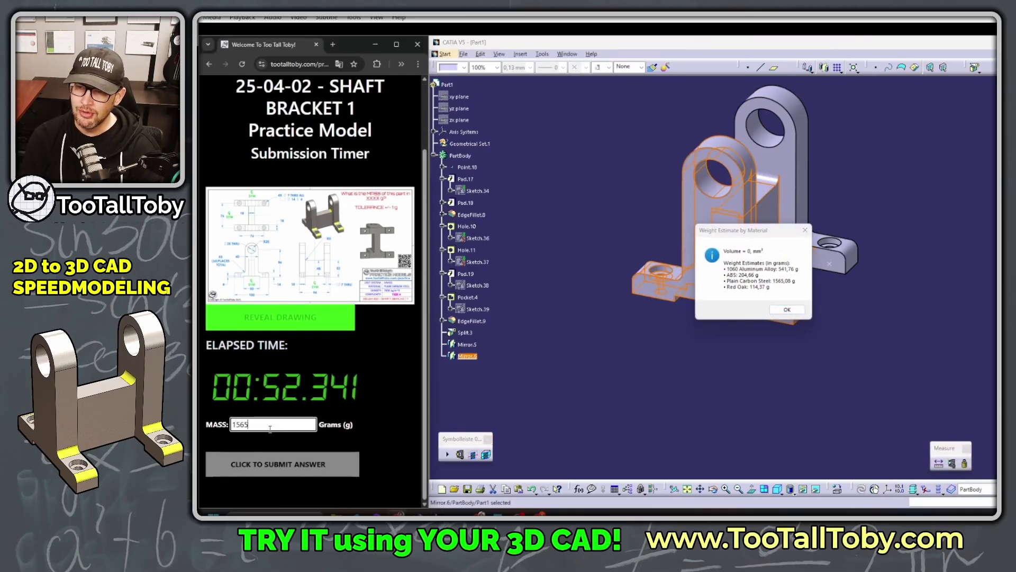
{"action": "key", "text": "Return"}
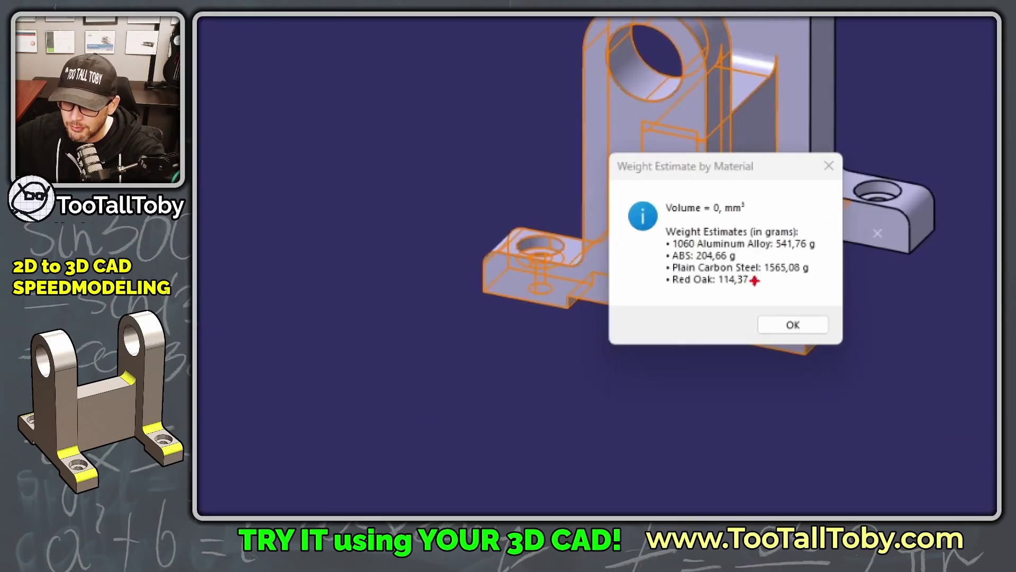
{"action": "left_click_drag", "start_coordinate": [768, 288], "coordinate": [812, 278]}
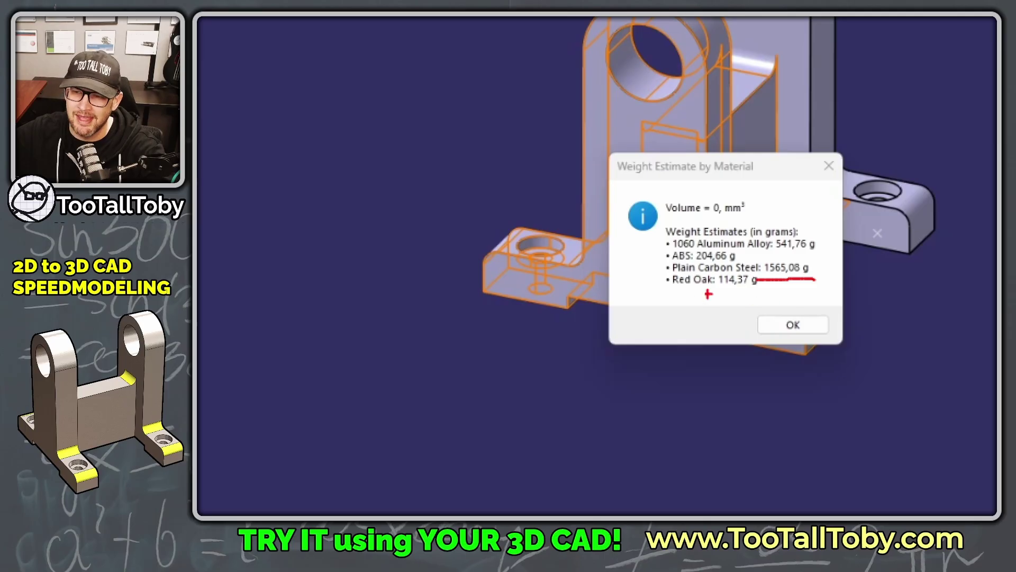
{"action": "key", "text": "Escape"}
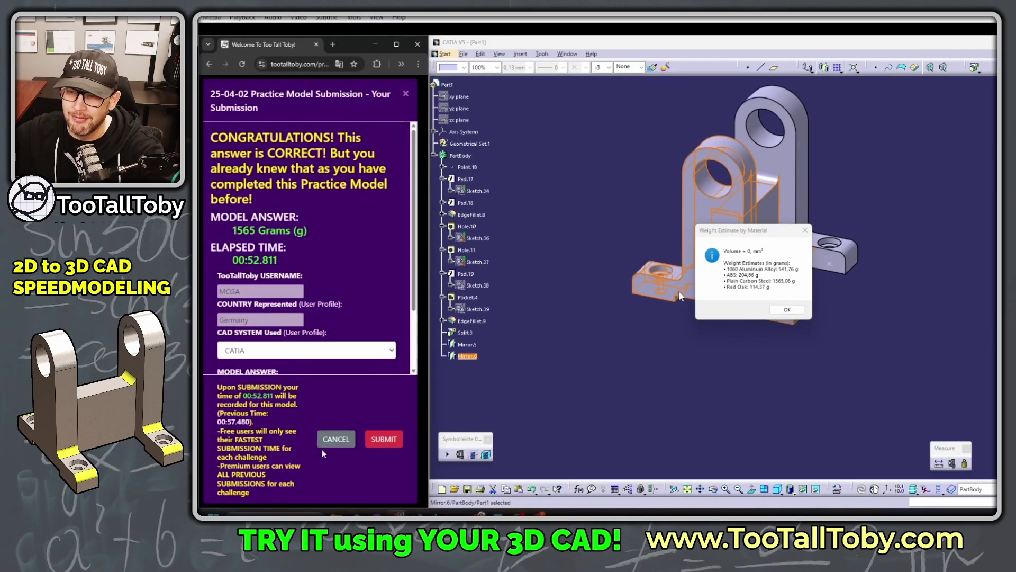
{"action": "key", "text": "ctrl+1"}
{"action": "left_click", "coordinate": [756, 274]}
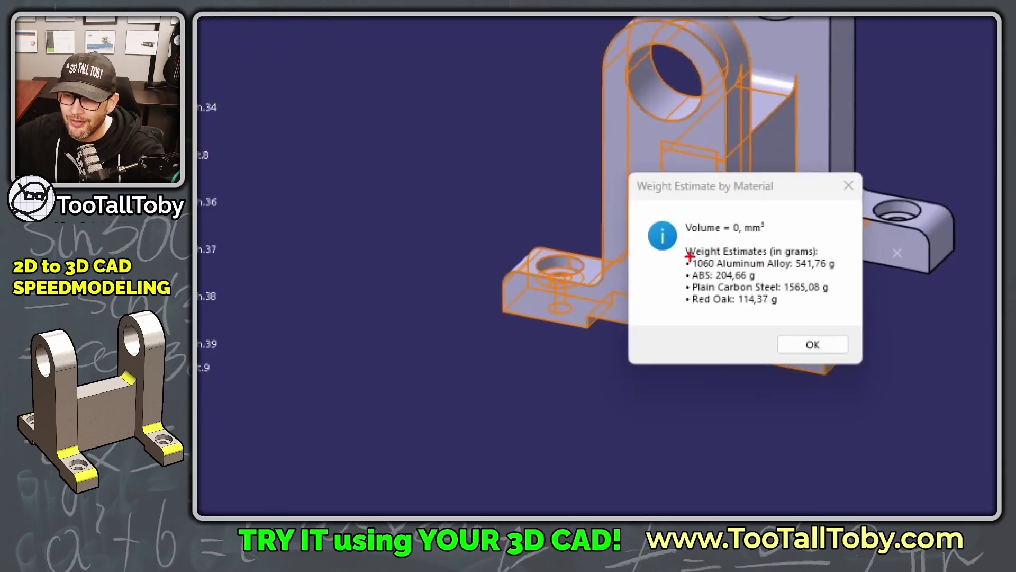
{"action": "mouse_move", "coordinate": [690, 258]}
{"action": "left_mouse_down"}
{"action": "mouse_move", "coordinate": [678, 304]}
{"action": "mouse_move", "coordinate": [718, 312]}
{"action": "left_mouse_up"}
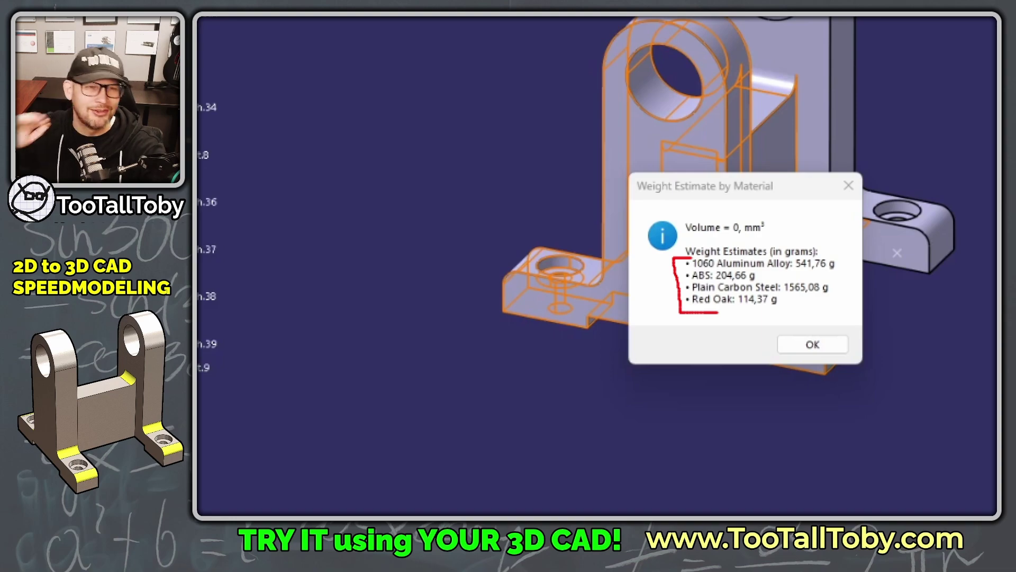